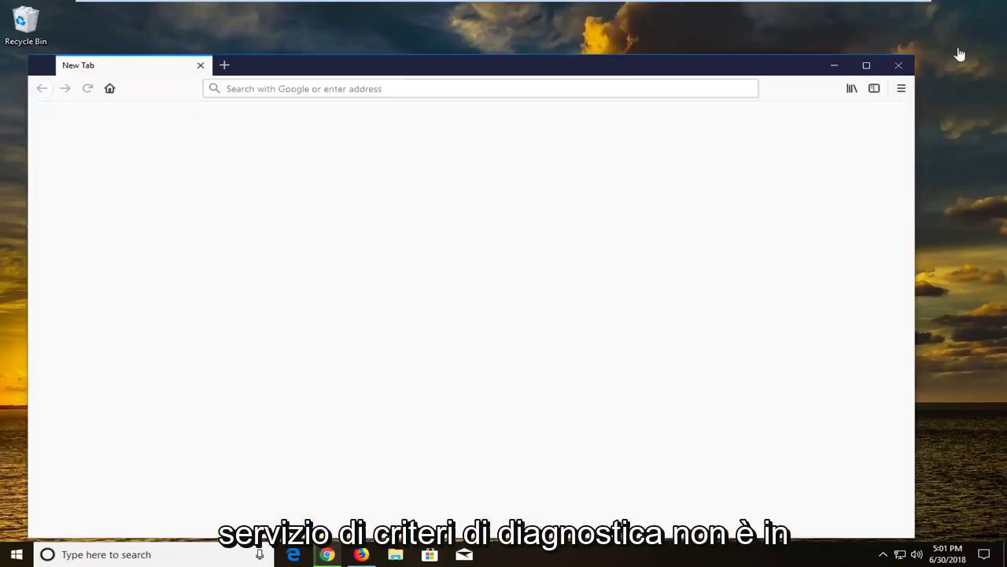
- Close the empty Firefox new-tab window to reveal the desktop
{"action": "left_click", "coordinate": [900, 65]}
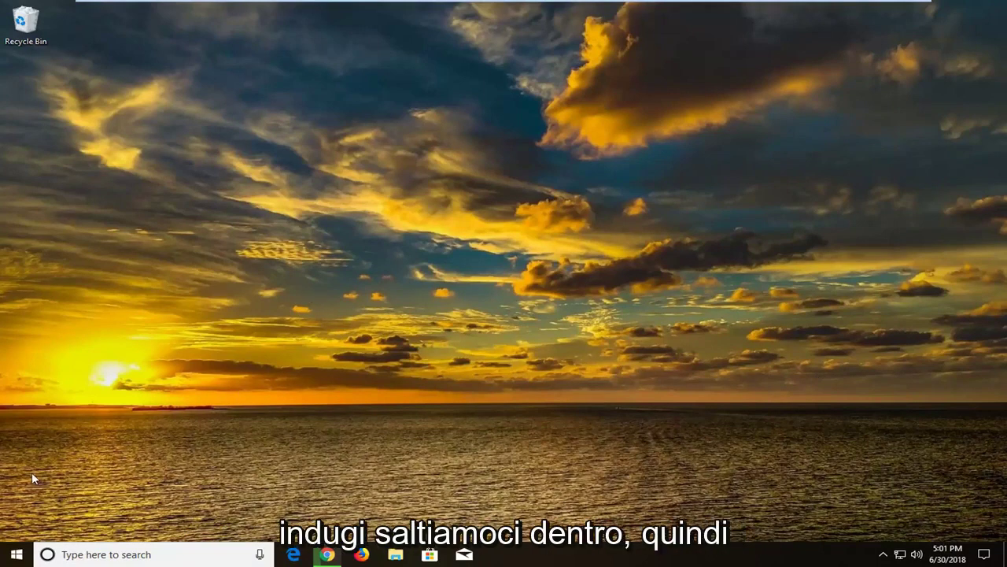
- Search the Start menu for 'services' and launch the Services desktop app
{"action": "left_click", "coordinate": [15, 556]}
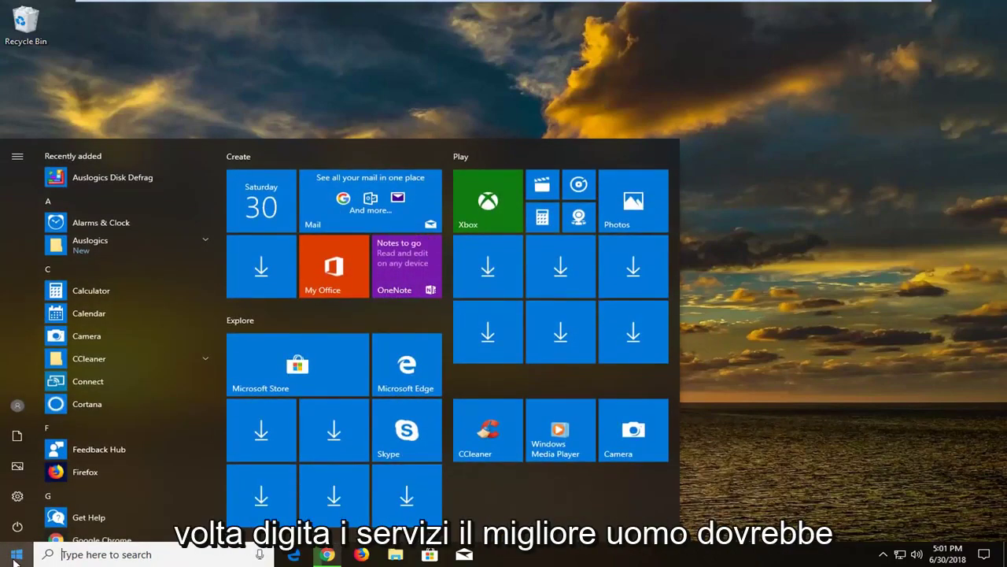
{"action": "type", "text": "services"}
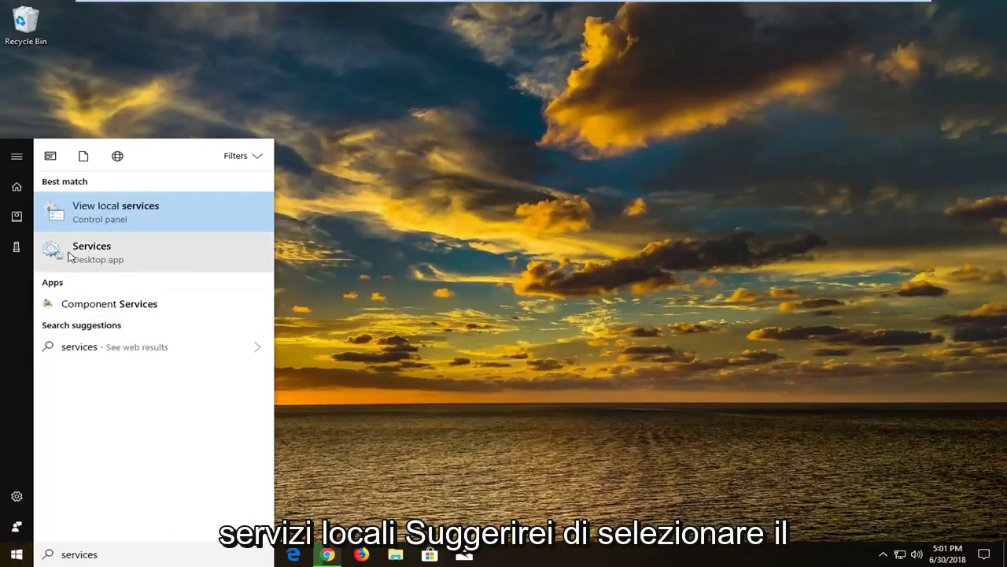
{"action": "left_click", "coordinate": [112, 253]}
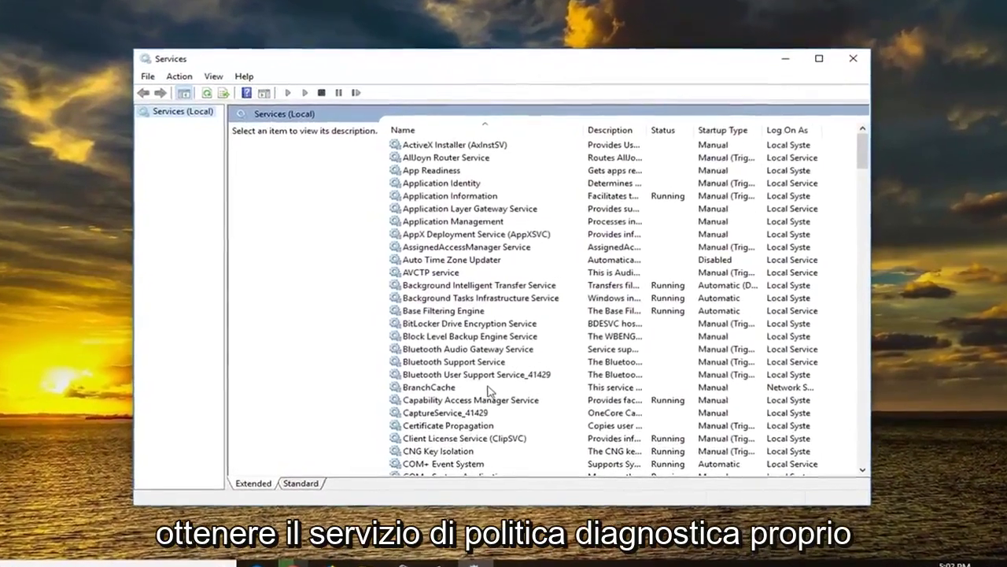
- Set Diagnostic Policy Service startup type to Automatic, apply it, and close Services
{"action": "left_click", "coordinate": [473, 374]}
{"action": "scroll", "coordinate": [472, 394], "scroll_direction": "down", "scroll_amount": 8}
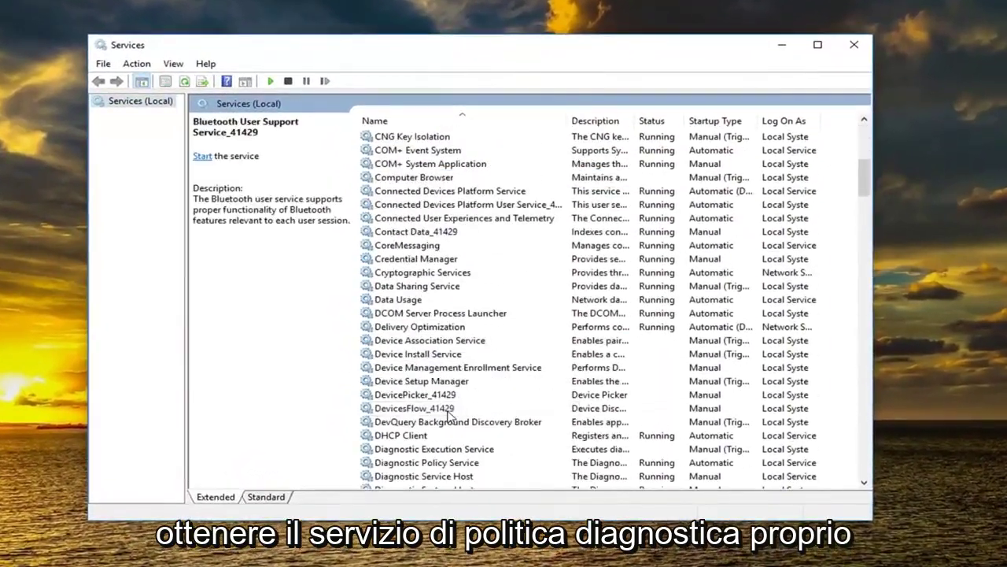
{"action": "scroll", "coordinate": [447, 419], "scroll_direction": "down", "scroll_amount": 1}
{"action": "left_click", "coordinate": [439, 423]}
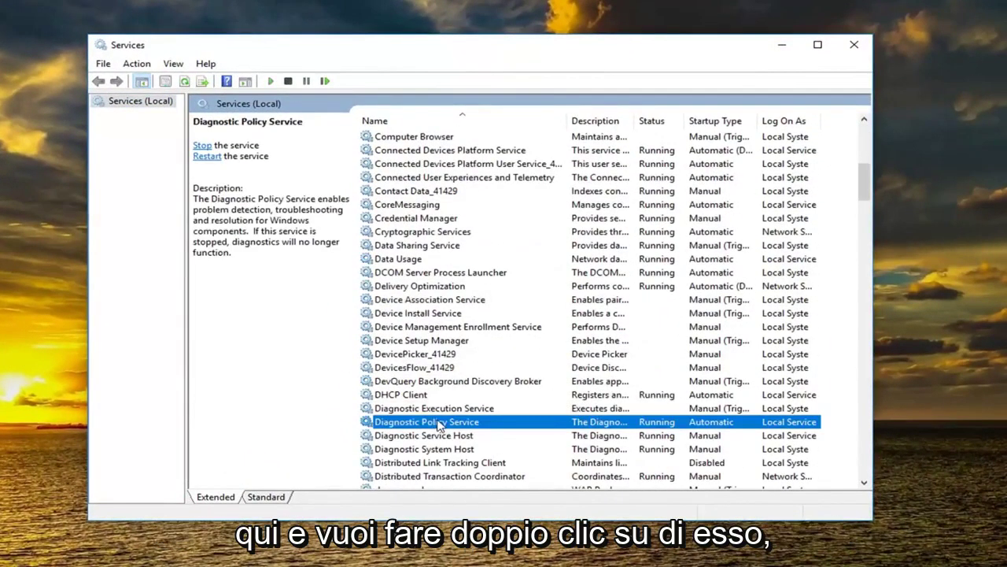
{"action": "double_click", "coordinate": [440, 423]}
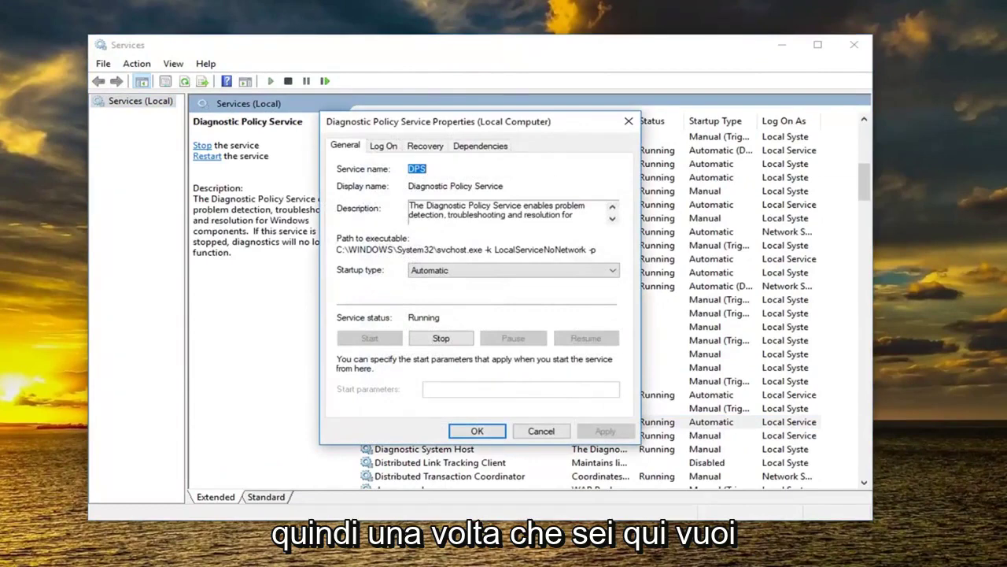
{"action": "left_click", "coordinate": [421, 270]}
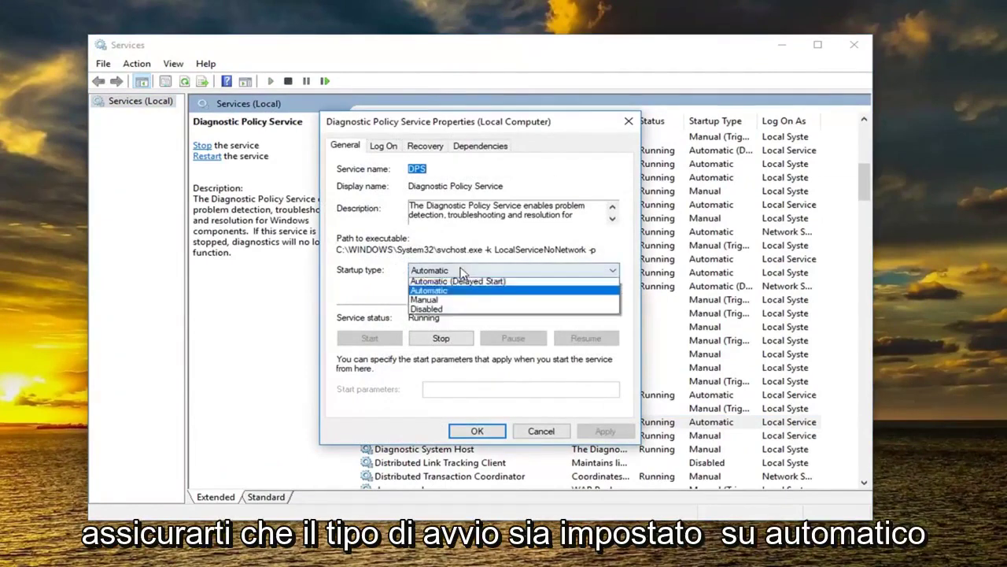
{"action": "left_click", "coordinate": [414, 294]}
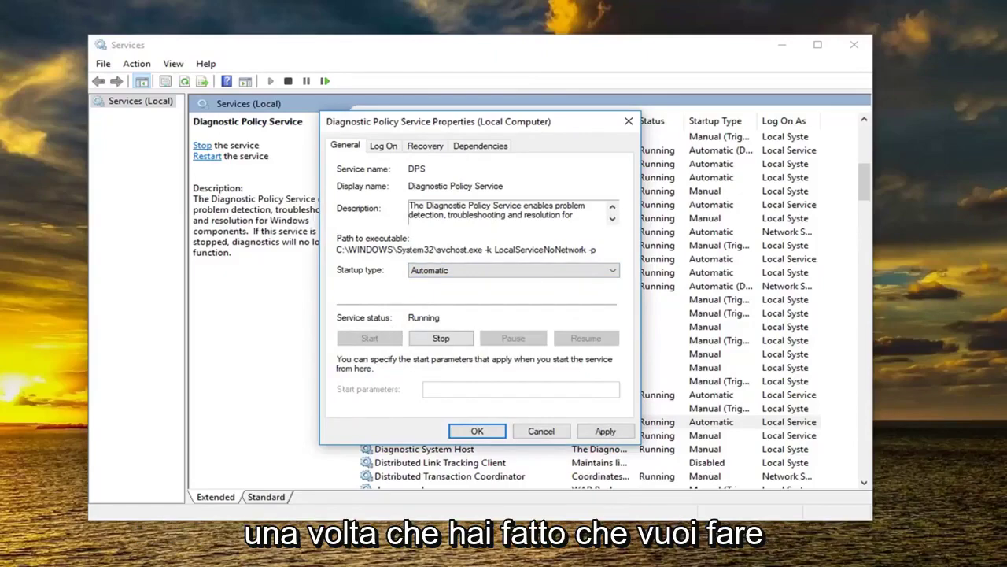
{"action": "left_click", "coordinate": [605, 430]}
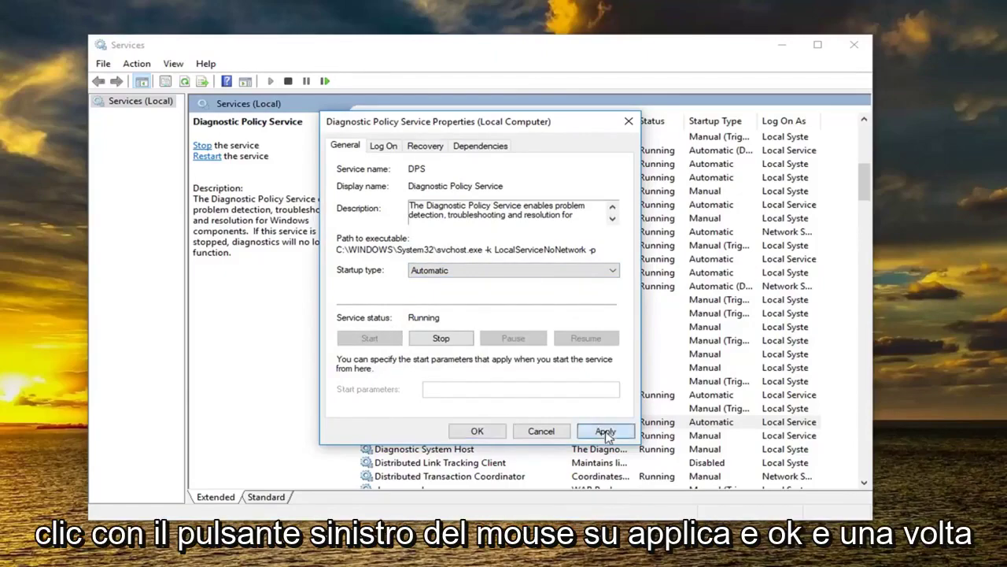
{"action": "left_click", "coordinate": [477, 433]}
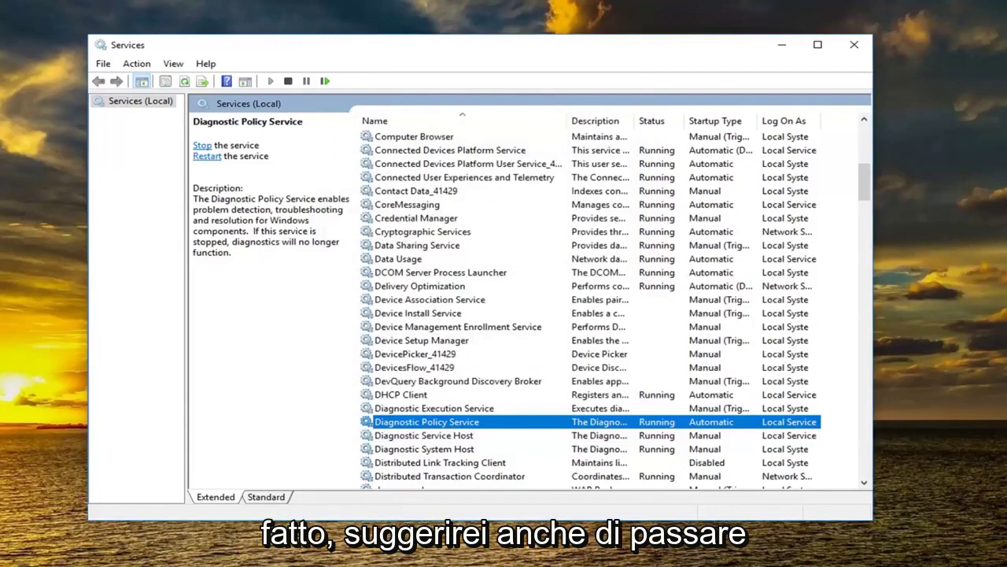
{"action": "left_click", "coordinate": [854, 45]}
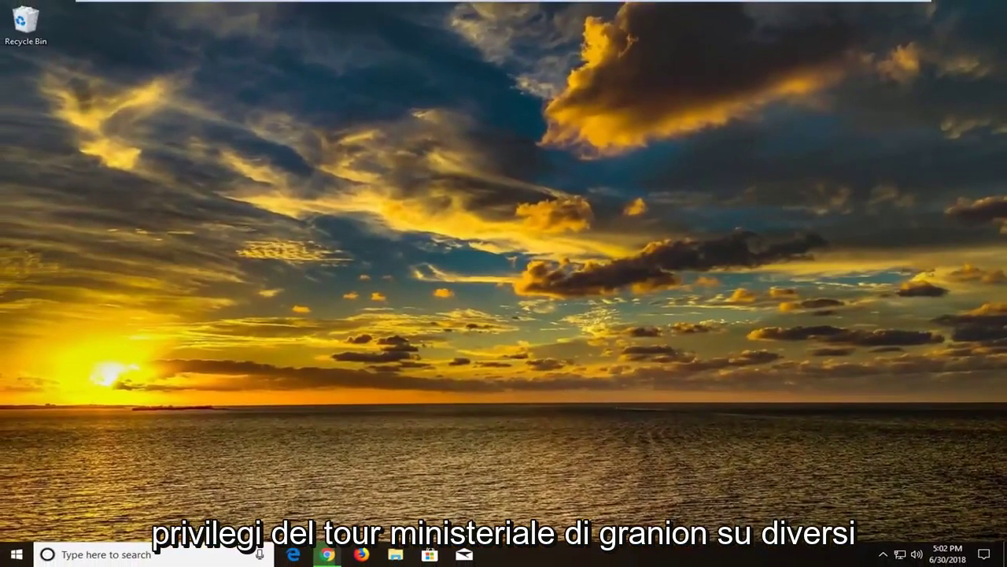
- Launch Command Prompt from a 'cmd' search as administrator, approving User Account Control
{"action": "left_click", "coordinate": [16, 557]}
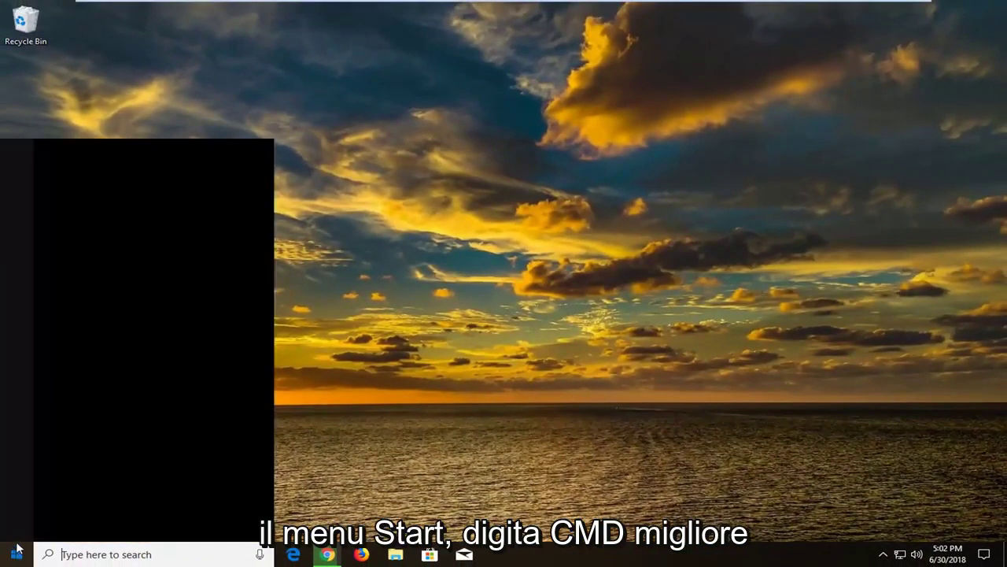
{"action": "type", "text": "cmd"}
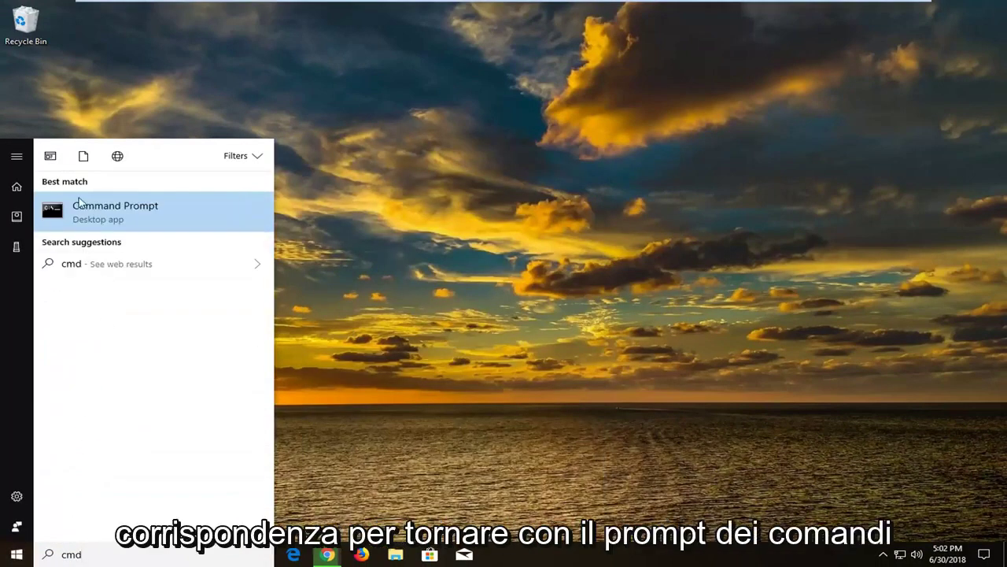
{"action": "right_click", "coordinate": [90, 211]}
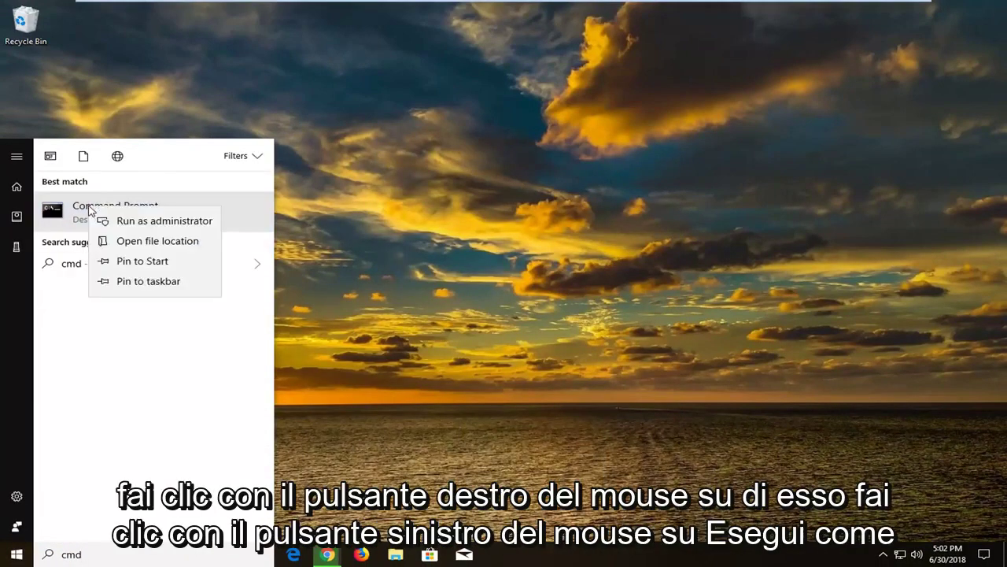
{"action": "left_click", "coordinate": [134, 218]}
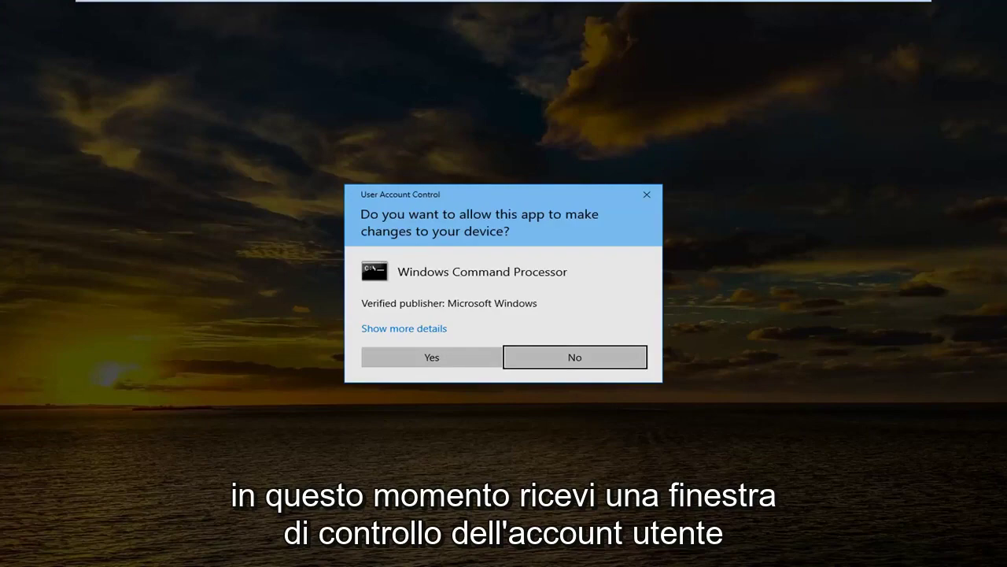
{"action": "left_click", "coordinate": [431, 357]}
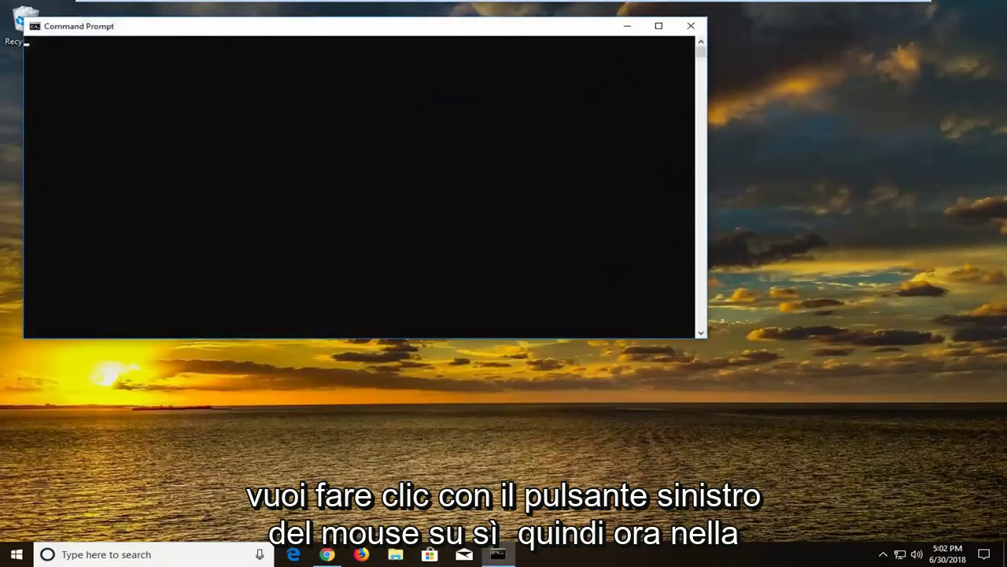
- Run 'net localgroup Administrators /add networkservice' in the console
{"action": "left_click_drag", "start_coordinate": [283, 31], "coordinate": [356, 106]}
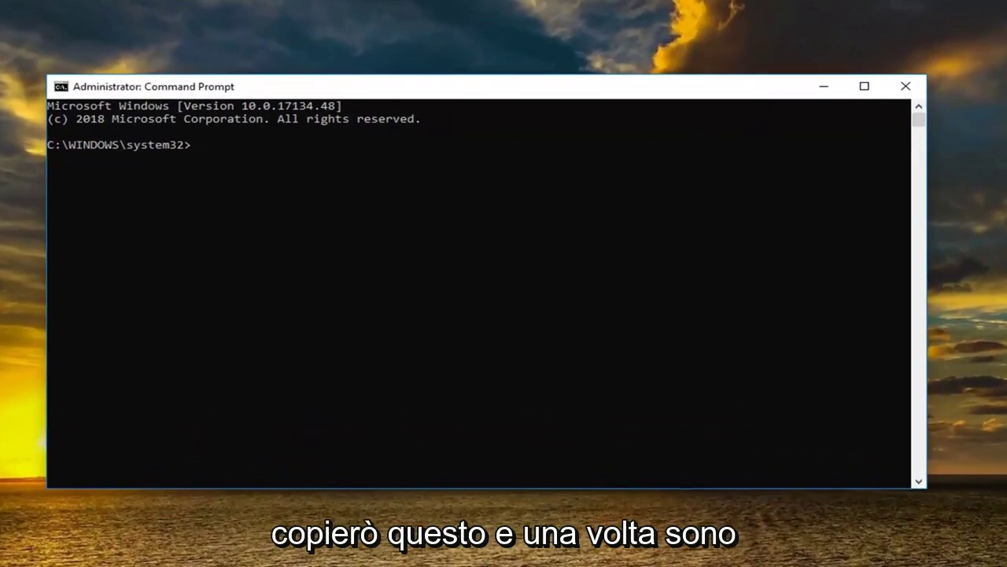
{"action": "left_click_drag", "start_coordinate": [460, 88], "coordinate": [540, 90]}
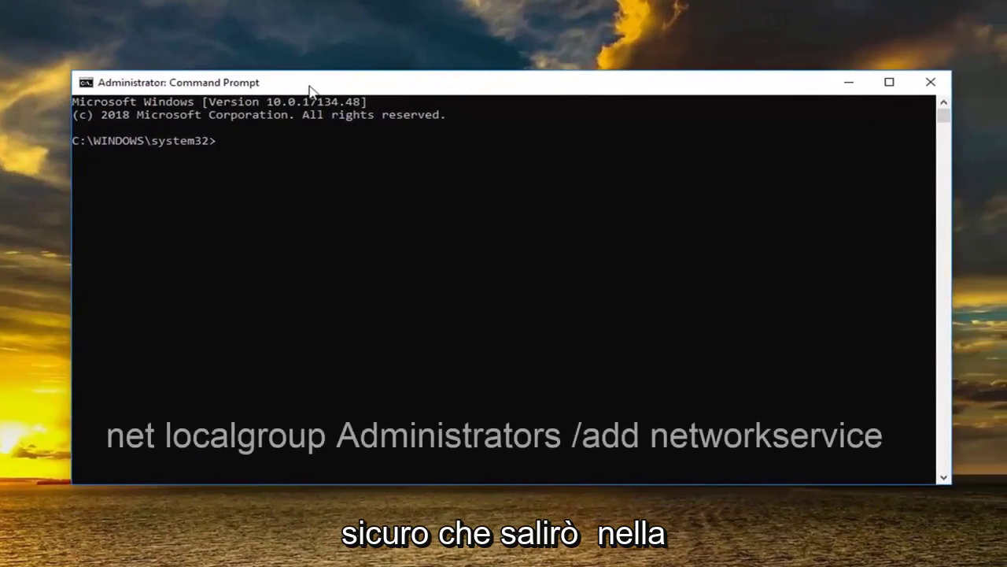
{"action": "right_click", "coordinate": [559, 89]}
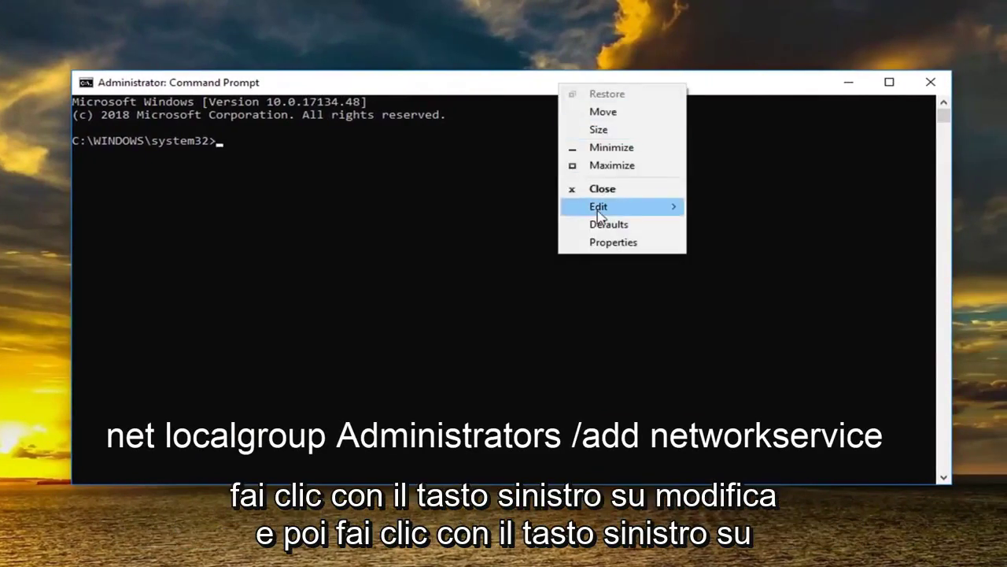
{"action": "mouse_move", "coordinate": [665, 209]}
{"action": "left_click", "coordinate": [707, 244]}
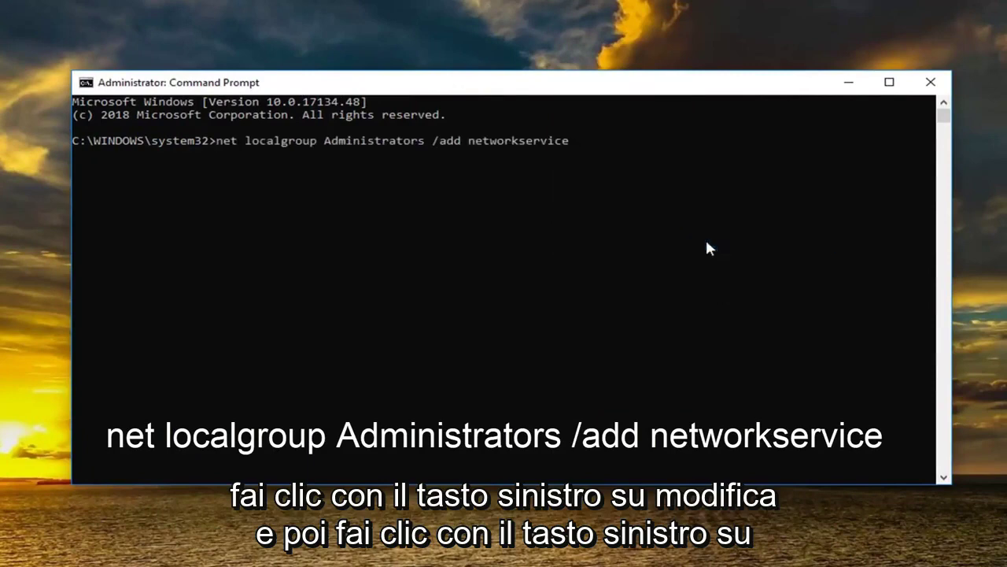
{"action": "key", "text": "Return"}
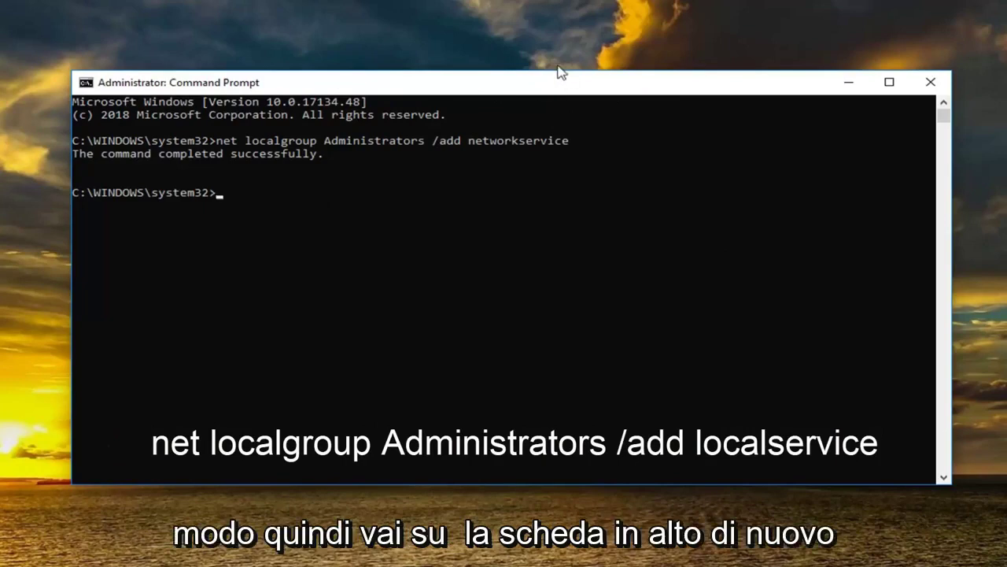
- Add localservice to Administrators with net localgroup, then close Command Prompt
{"action": "right_click", "coordinate": [530, 87]}
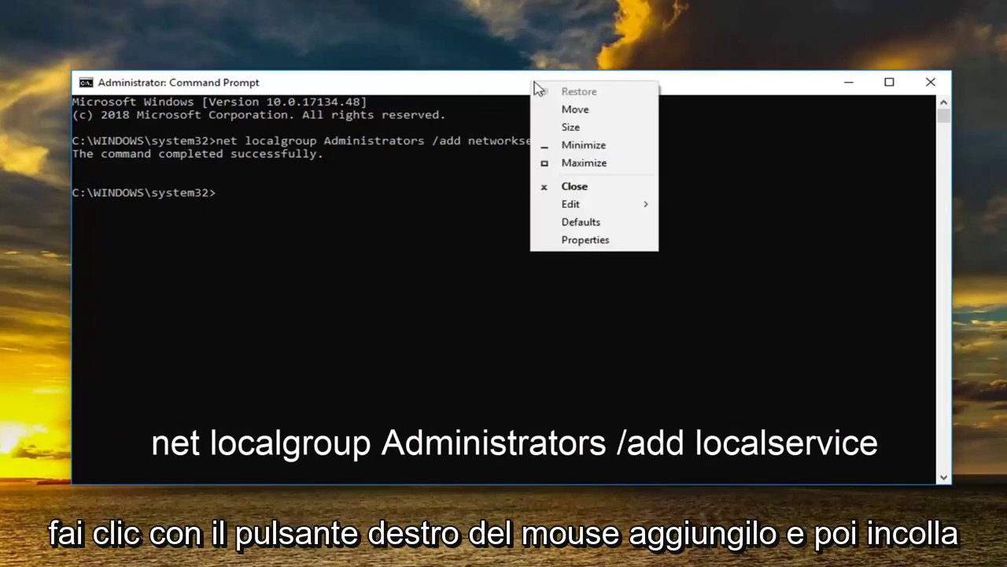
{"action": "mouse_move", "coordinate": [571, 204]}
{"action": "left_click", "coordinate": [706, 243]}
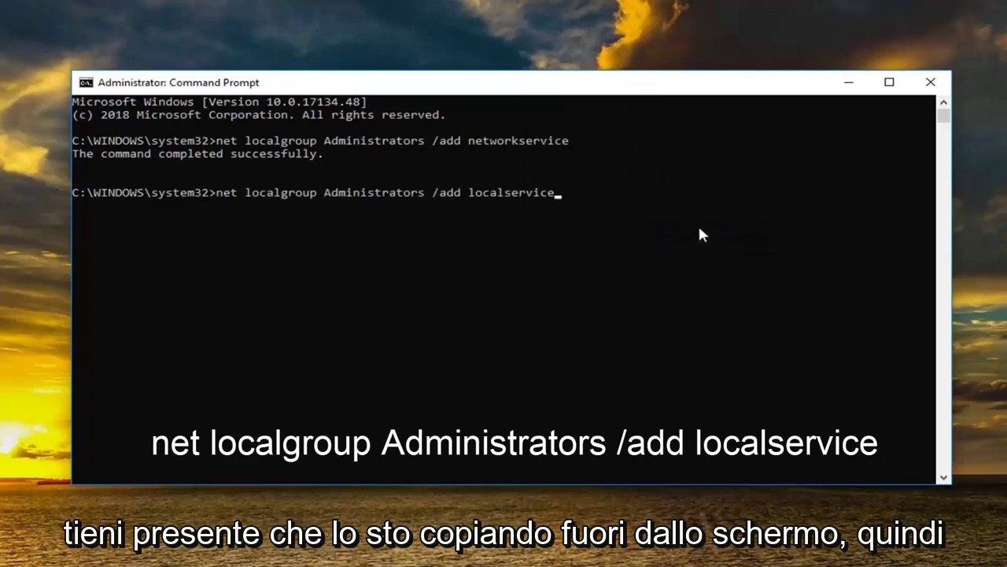
{"action": "key", "text": "Return"}
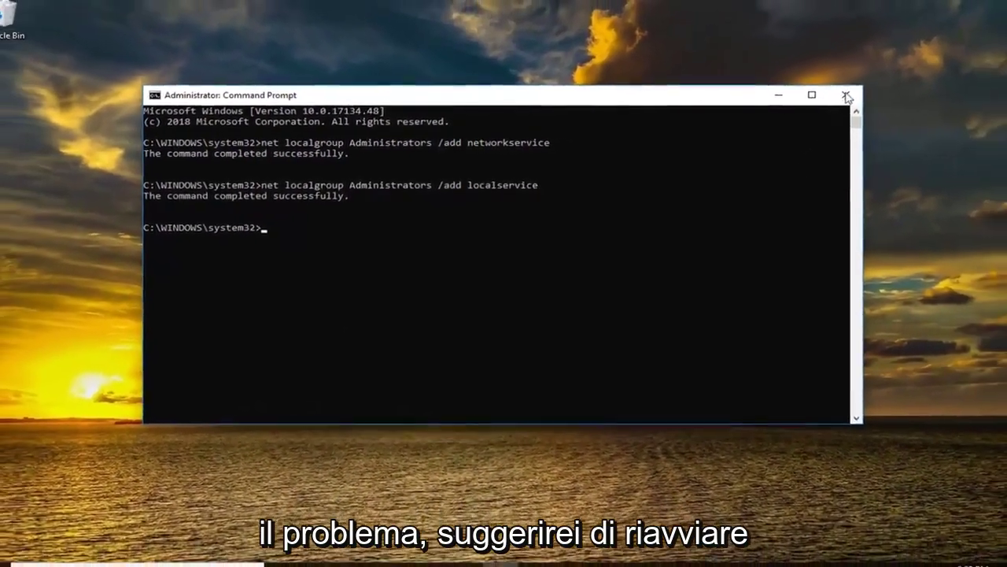
{"action": "left_click", "coordinate": [888, 89]}
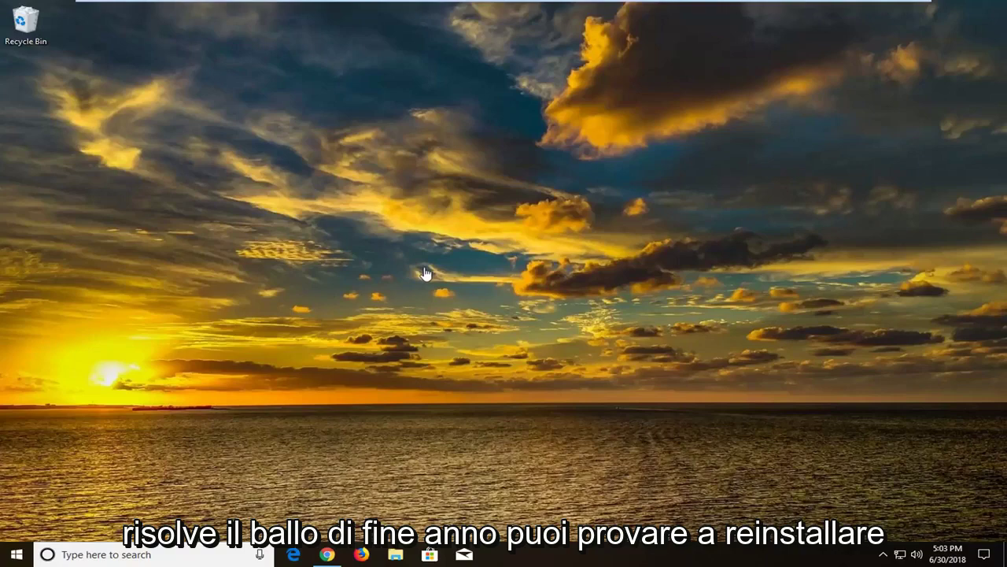
- Open Device Manager from a 'device manager' Start menu search
{"action": "left_click", "coordinate": [15, 556]}
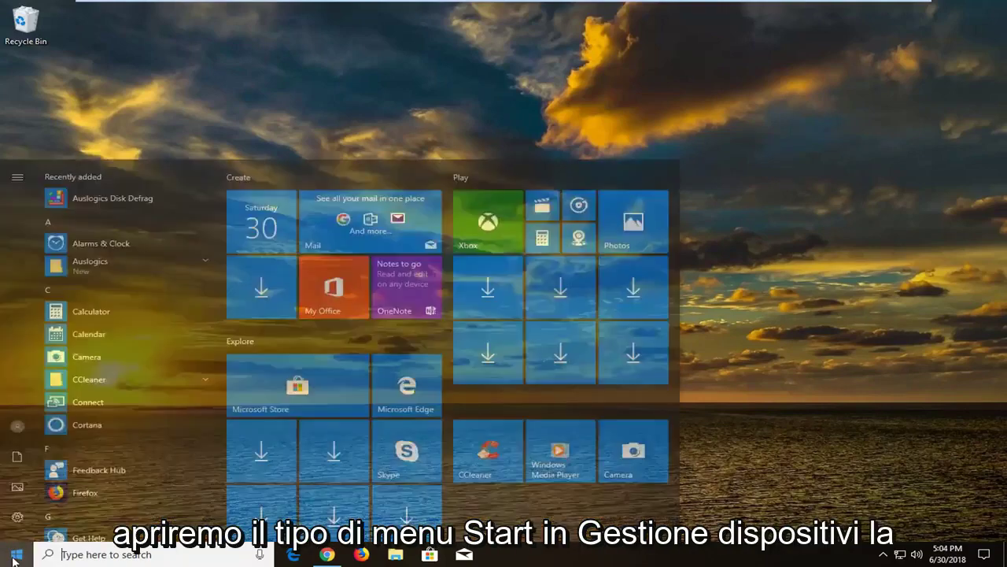
{"action": "type", "text": "device manager"}
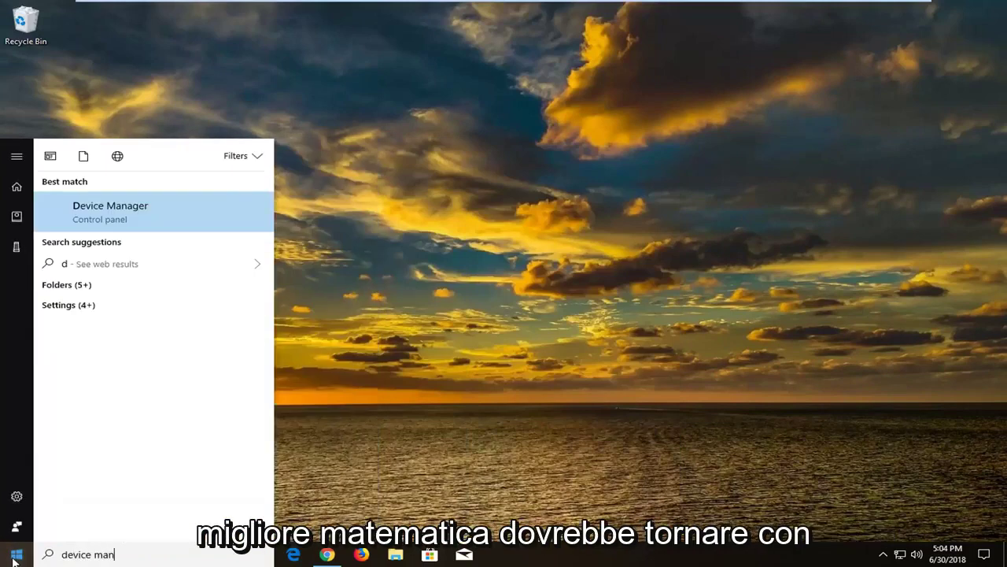
{"action": "left_click", "coordinate": [139, 219]}
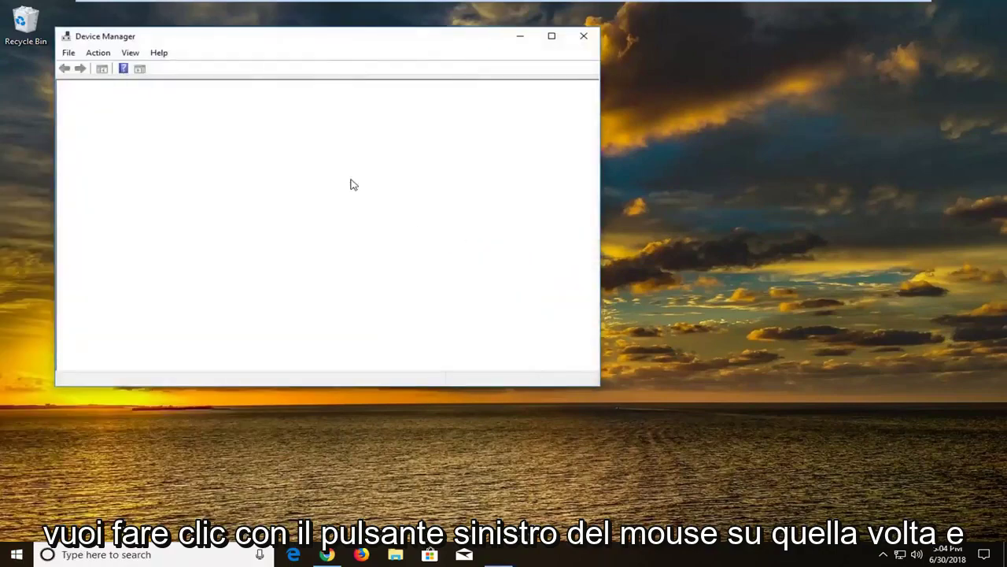
{"action": "left_click_drag", "start_coordinate": [317, 45], "coordinate": [485, 83]}
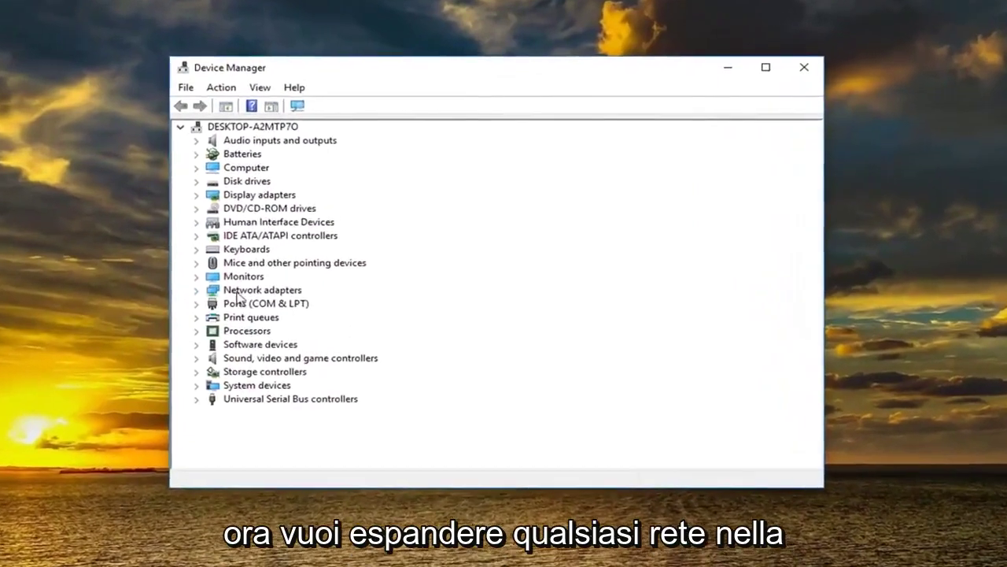
- Uninstall the Intel(R) 82574L Gigabit Network Connection adapter and close Device Manager
{"action": "double_click", "coordinate": [225, 291]}
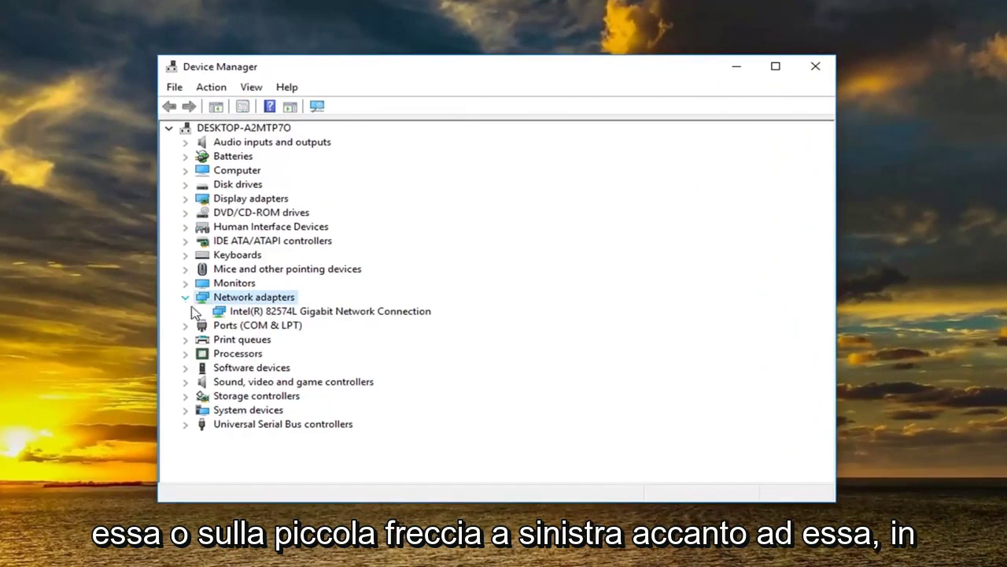
{"action": "left_click", "coordinate": [272, 313]}
{"action": "right_click", "coordinate": [272, 313]}
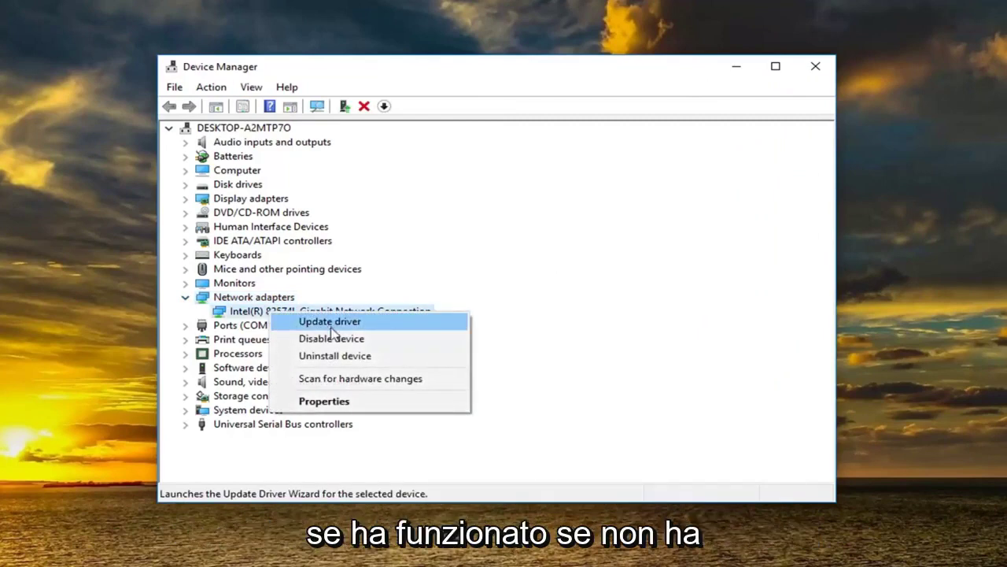
{"action": "left_click", "coordinate": [331, 355]}
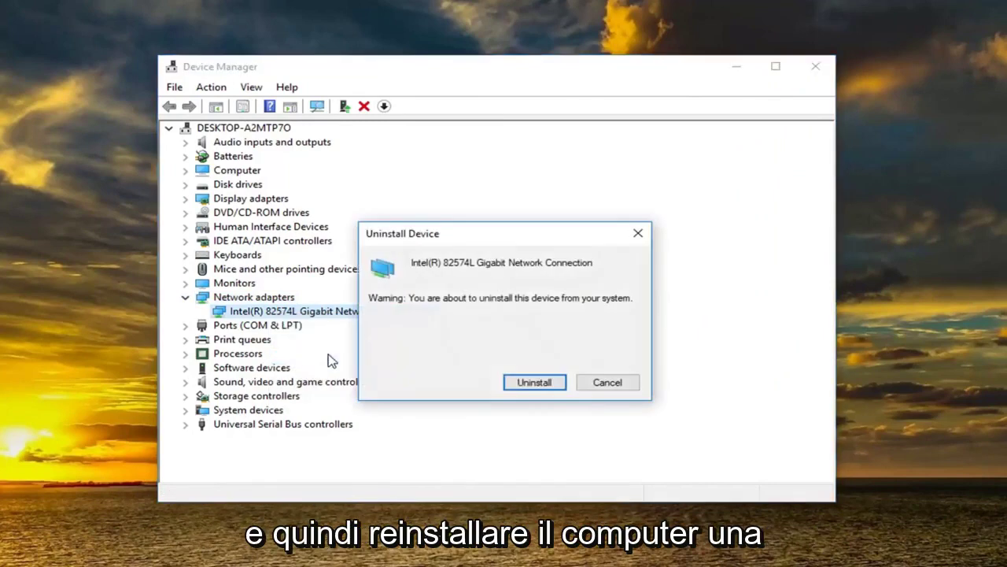
{"action": "left_click", "coordinate": [532, 384]}
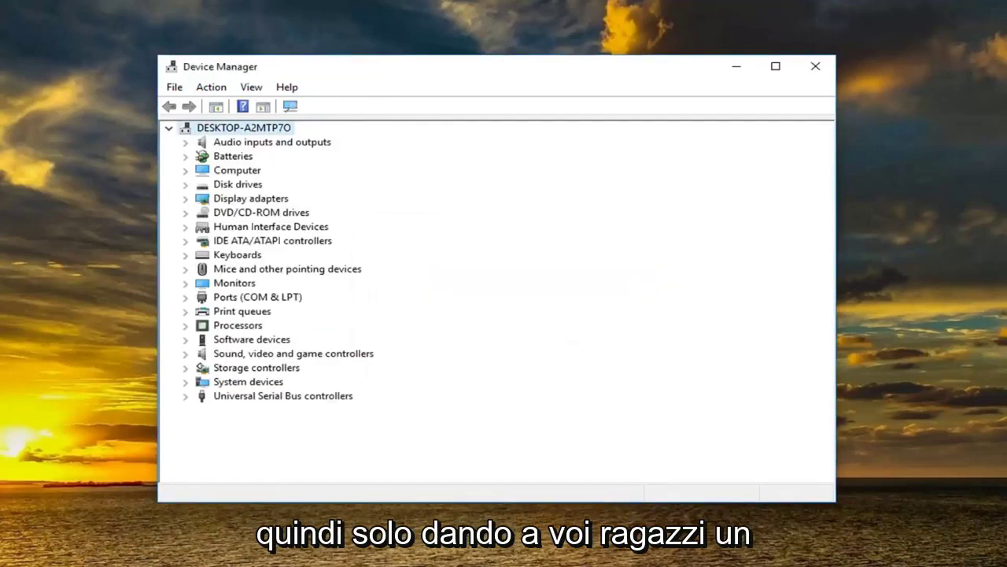
{"action": "left_click", "coordinate": [810, 69]}
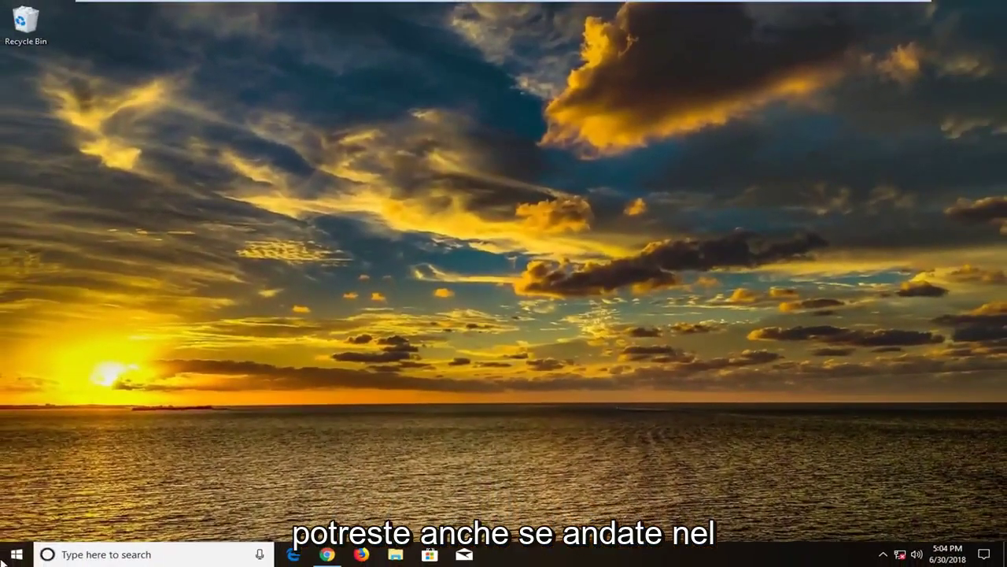
{"action": "left_click", "coordinate": [15, 559]}
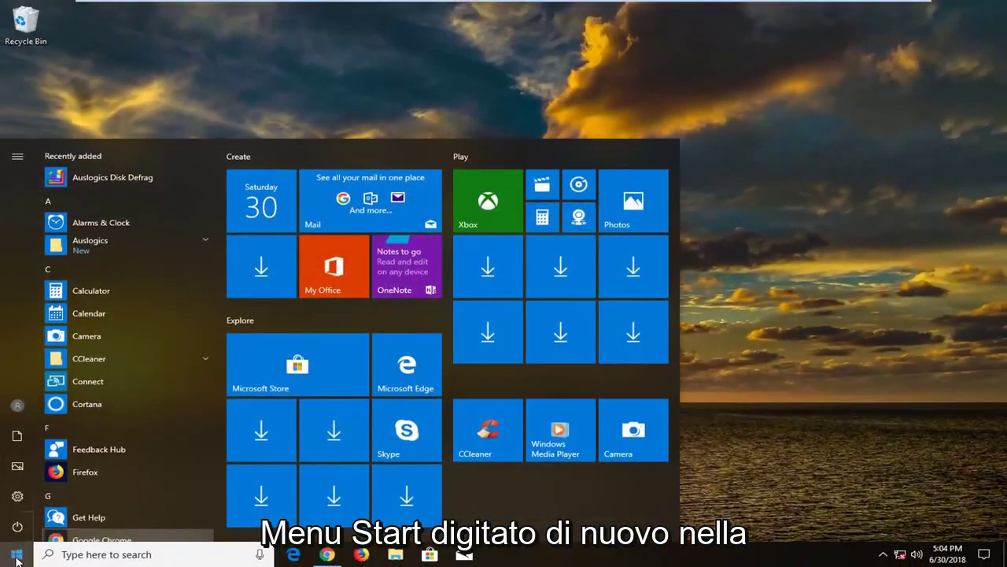
{"action": "type", "text": "network troublesh"}
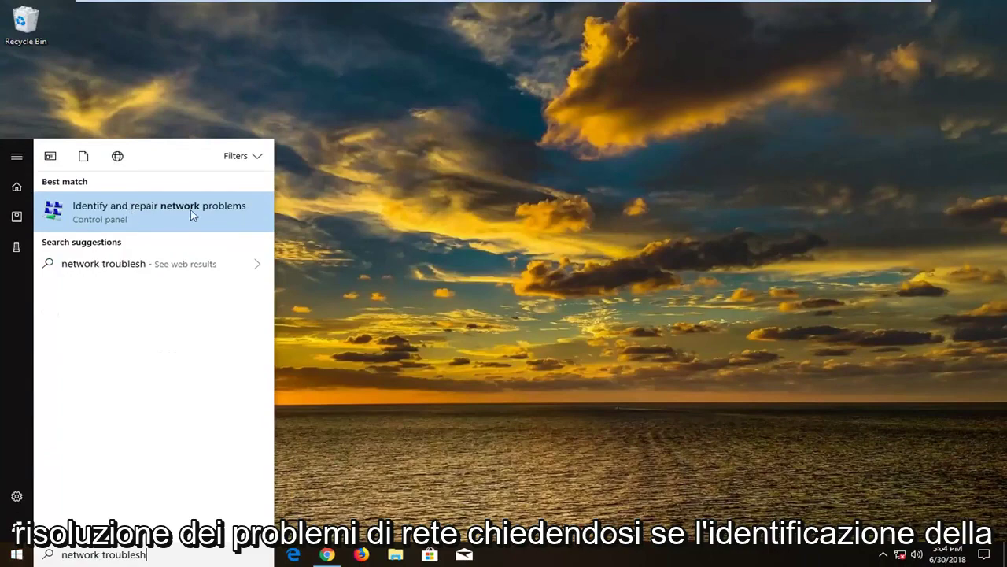
{"action": "left_click", "coordinate": [158, 210]}
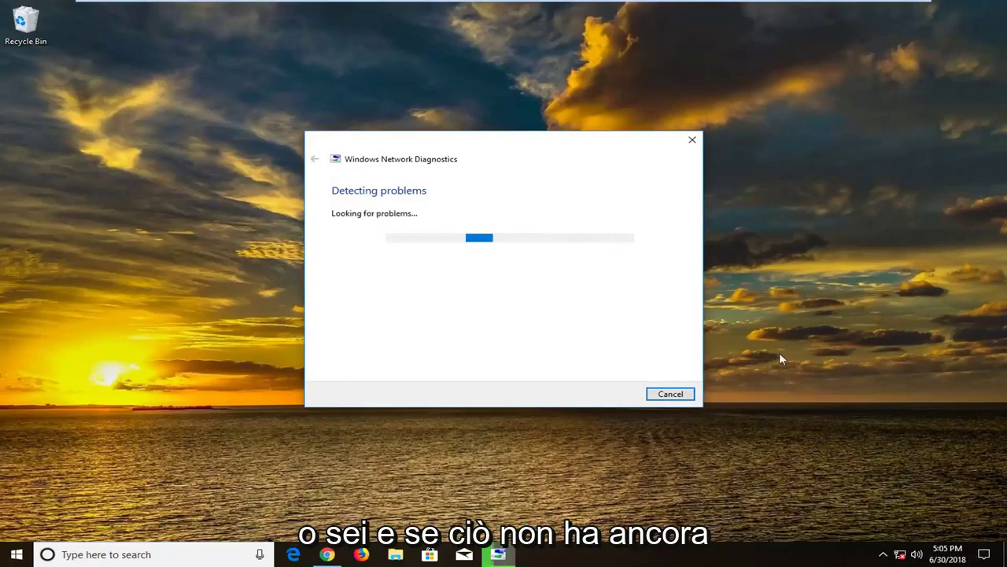
{"action": "left_click", "coordinate": [679, 395]}
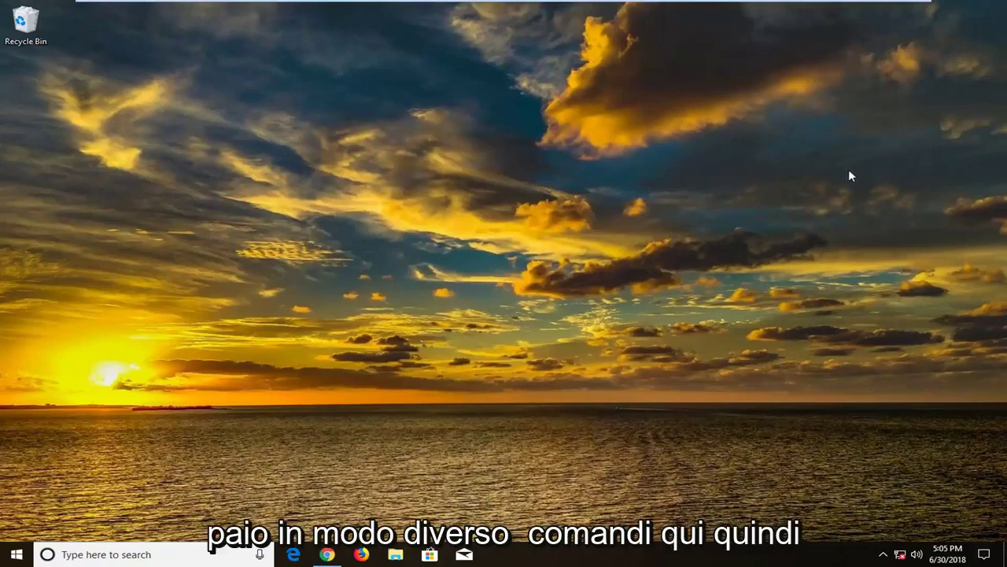
- Open an elevated Command Prompt via a 'cmd' search, approving User Account Control
{"action": "left_click", "coordinate": [11, 554]}
{"action": "type", "text": "cmd"}
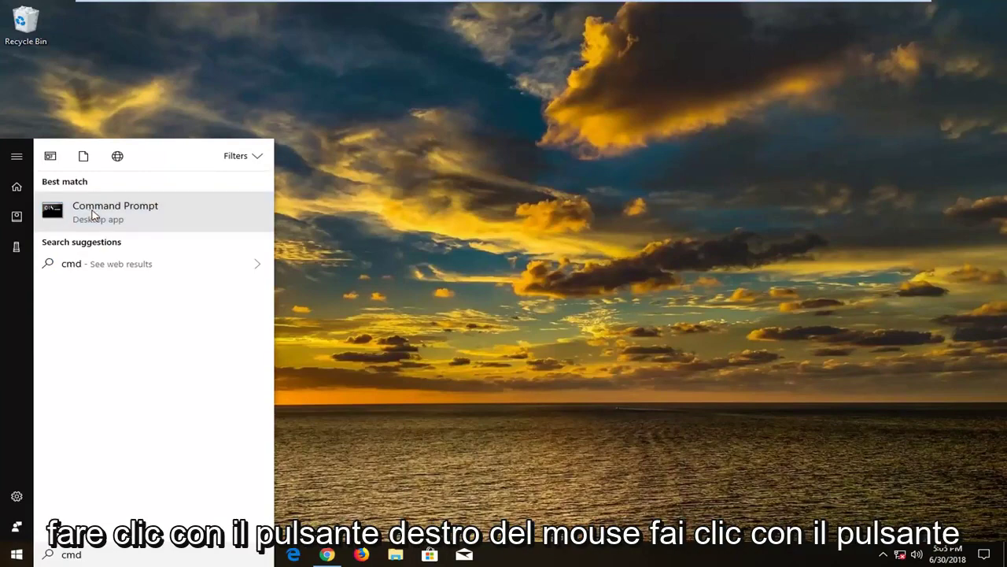
{"action": "right_click", "coordinate": [93, 214]}
{"action": "left_click", "coordinate": [159, 226]}
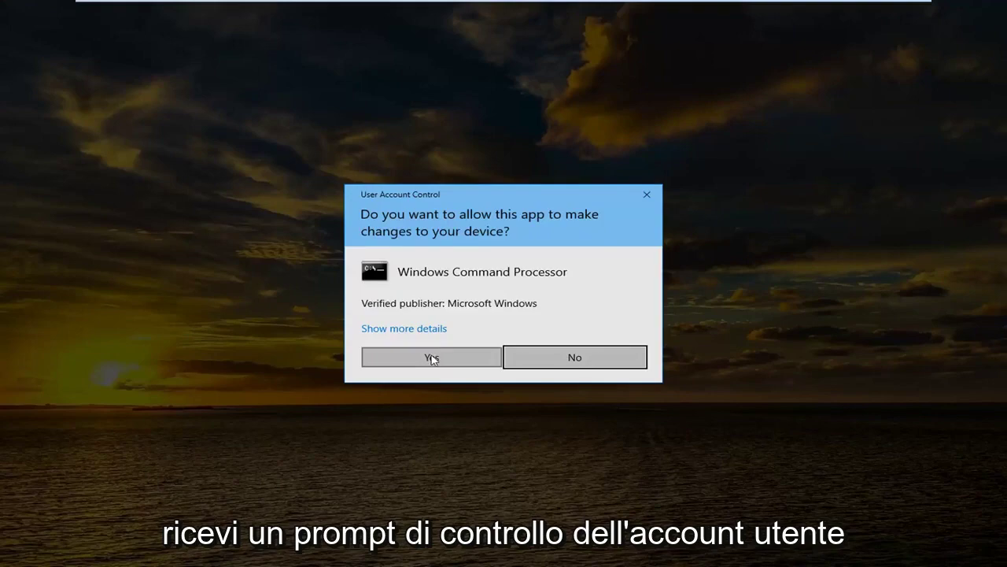
{"action": "left_click", "coordinate": [431, 358]}
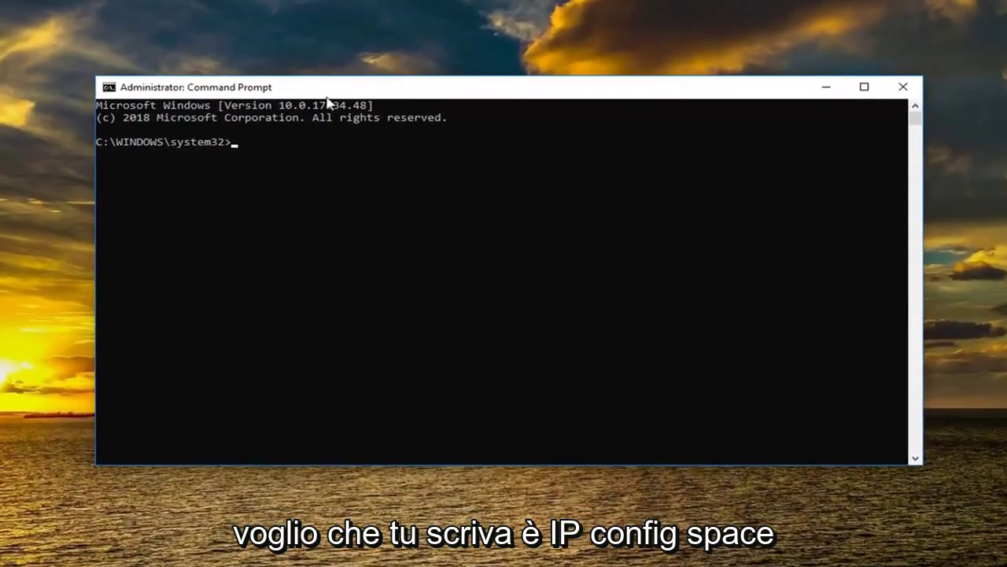
- Run 'ipconfig /flushdns' and 'netsh winsock reset'
{"action": "type", "text": "ipconfig /flushdns"}
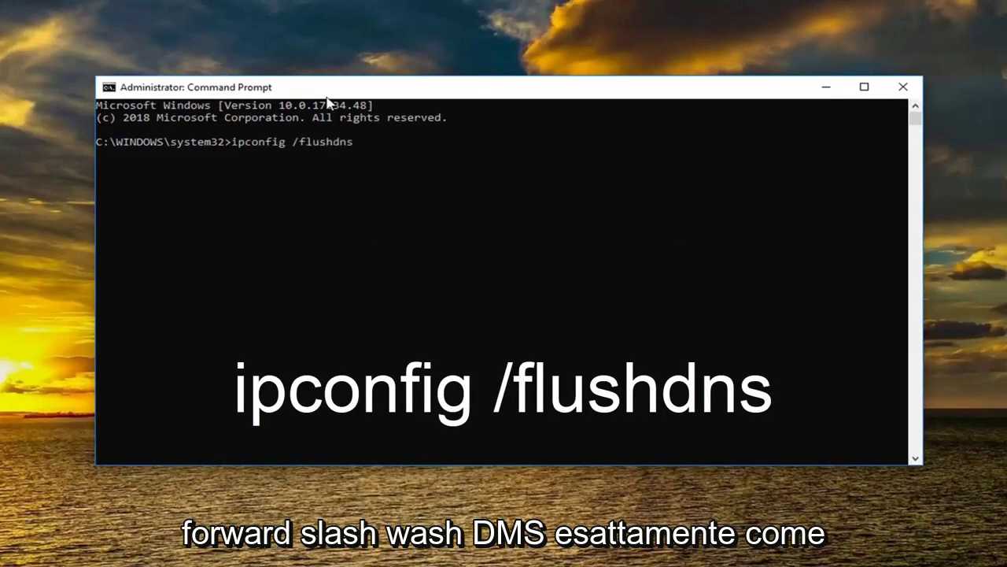
{"action": "key", "text": "Return"}
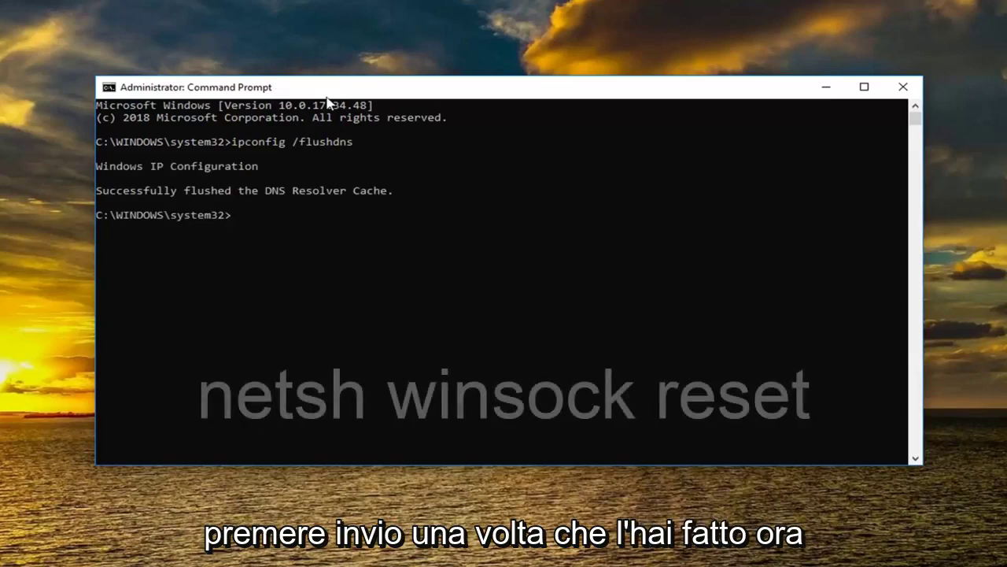
{"action": "type", "text": "netsh winsock reset"}
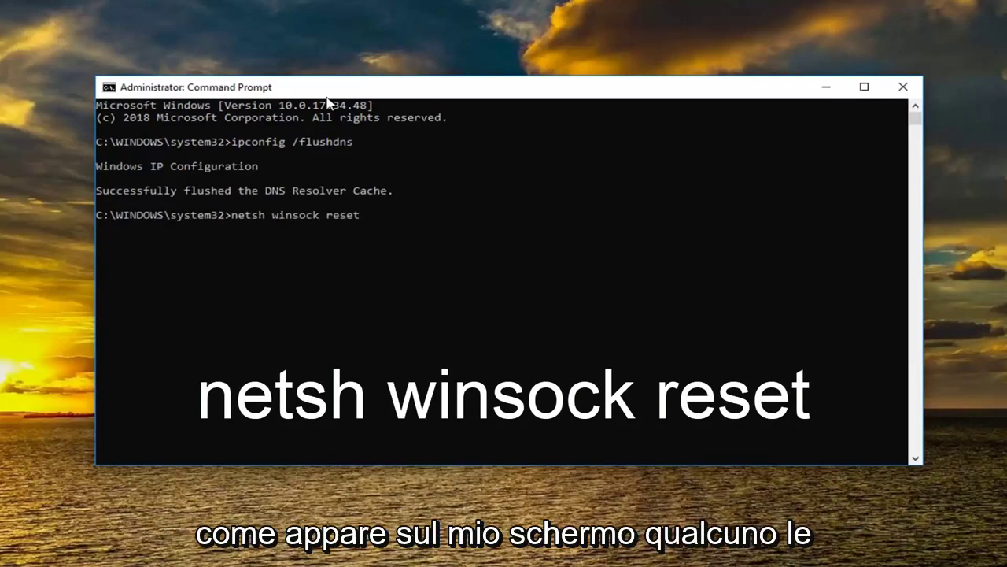
{"action": "key", "text": "Return"}
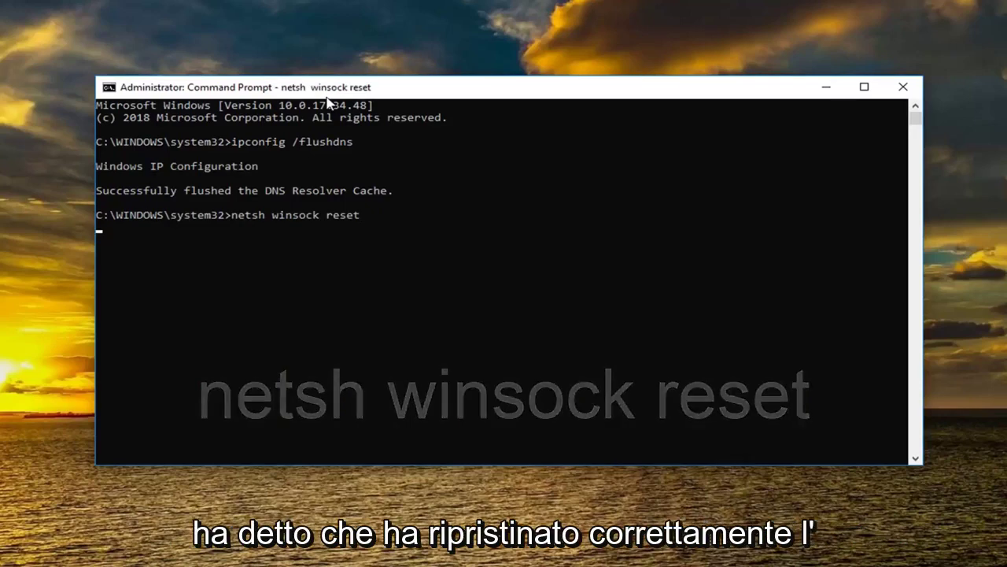